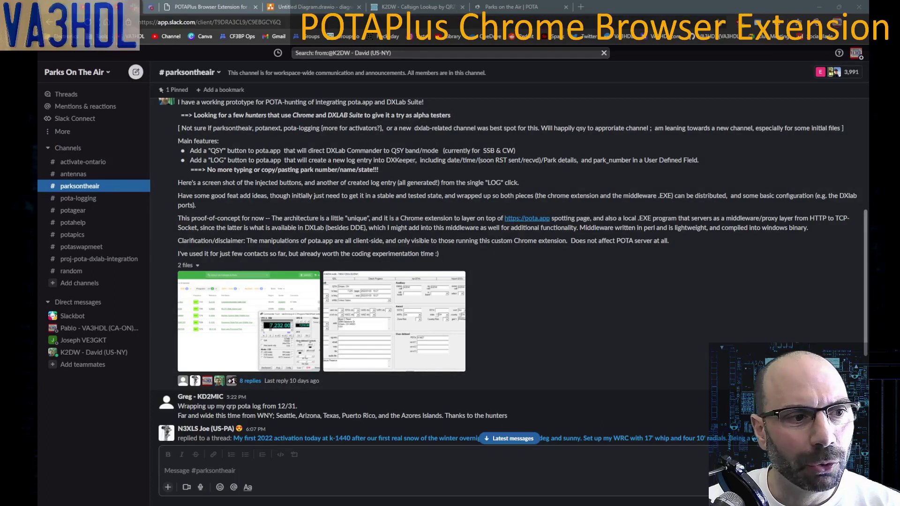
- Switch to the POTA Plus architecture diagram and examine the Chrome browser, POTA plus extension and POTA plus Proxy blocks
scroll(288, 198, "up", 1)
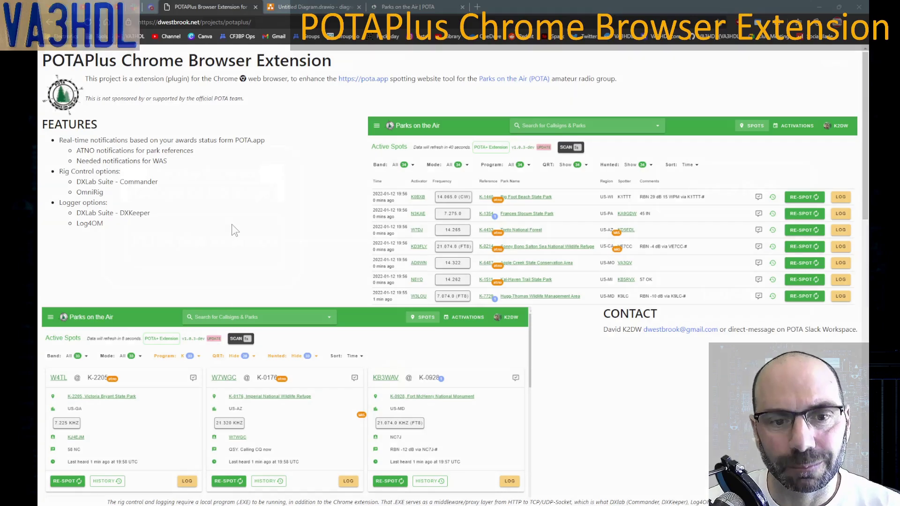
key("ctrl+Tab")
left_click(392, 379)
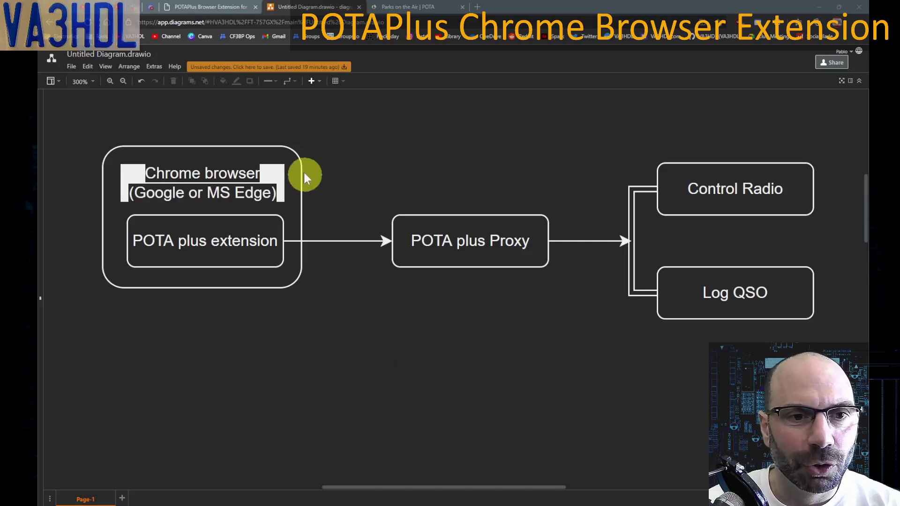
left_click(303, 229)
left_click(132, 181)
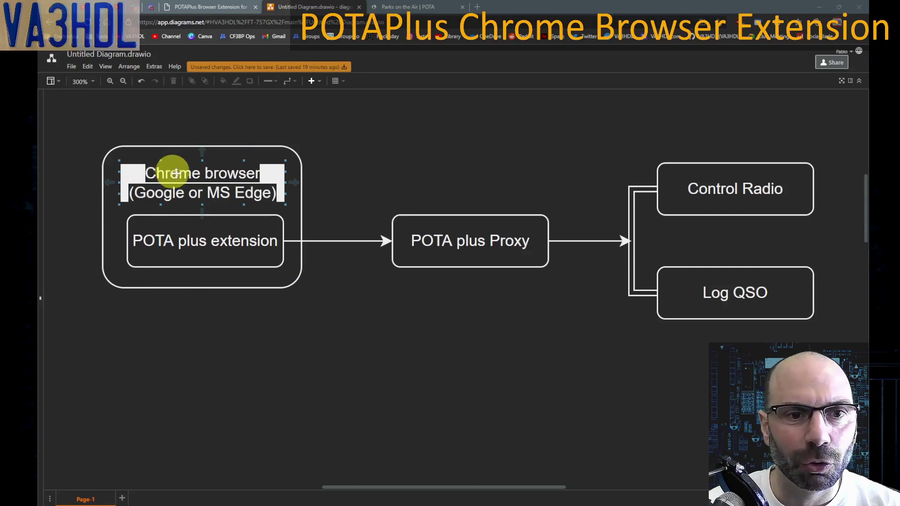
left_click(204, 218)
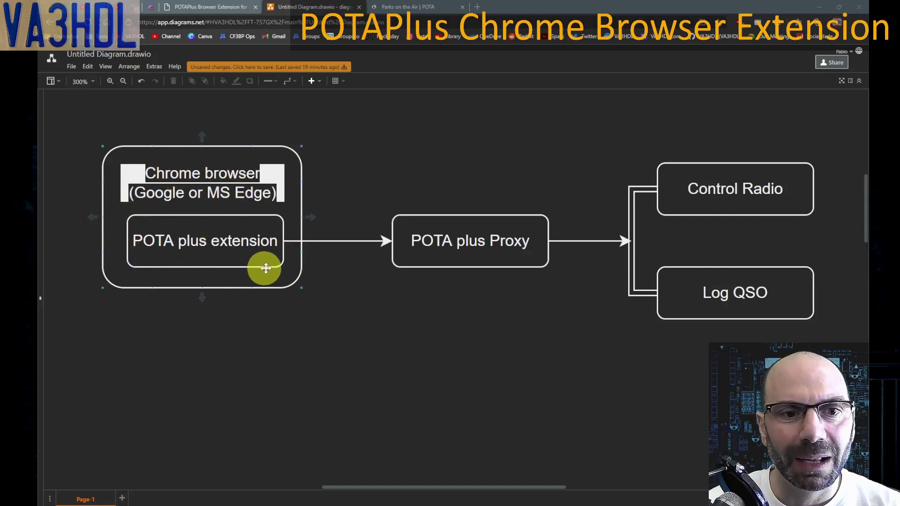
left_click(135, 217)
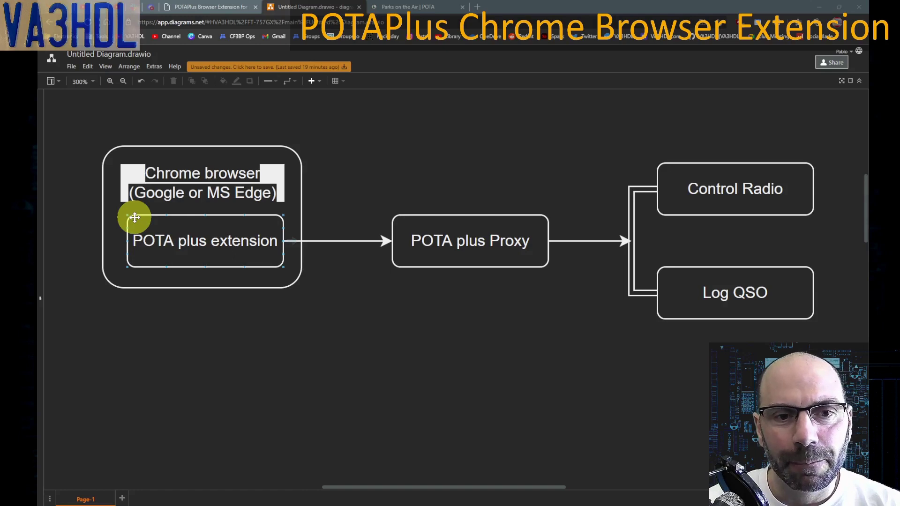
left_click(302, 240)
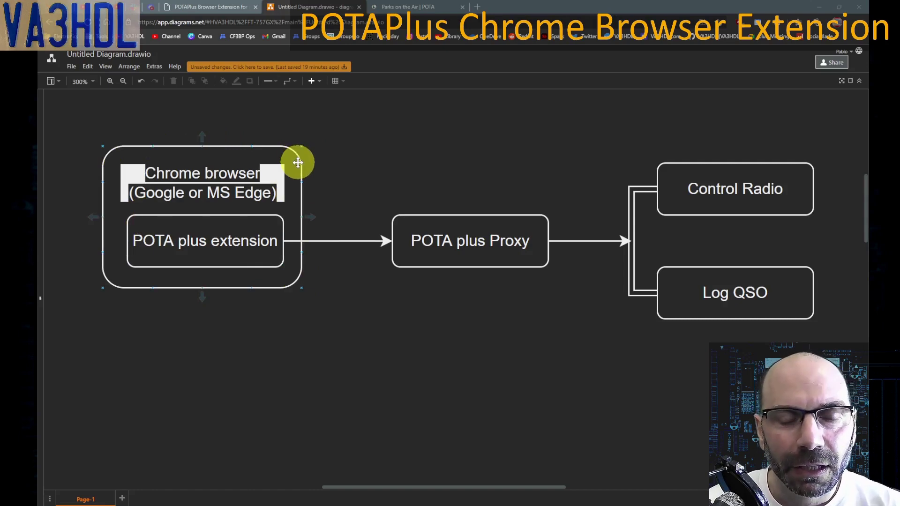
left_click(388, 191)
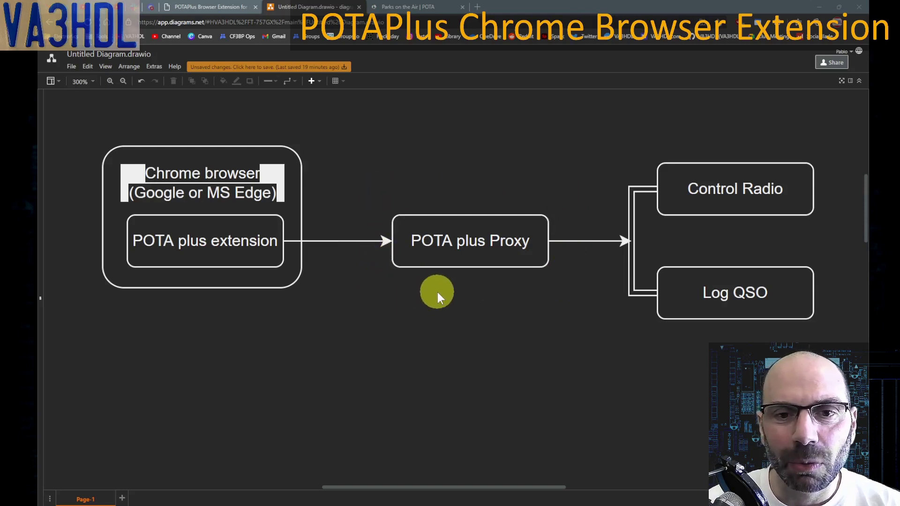
left_click(158, 204)
left_click(261, 268)
left_click(151, 202)
key("Escape")
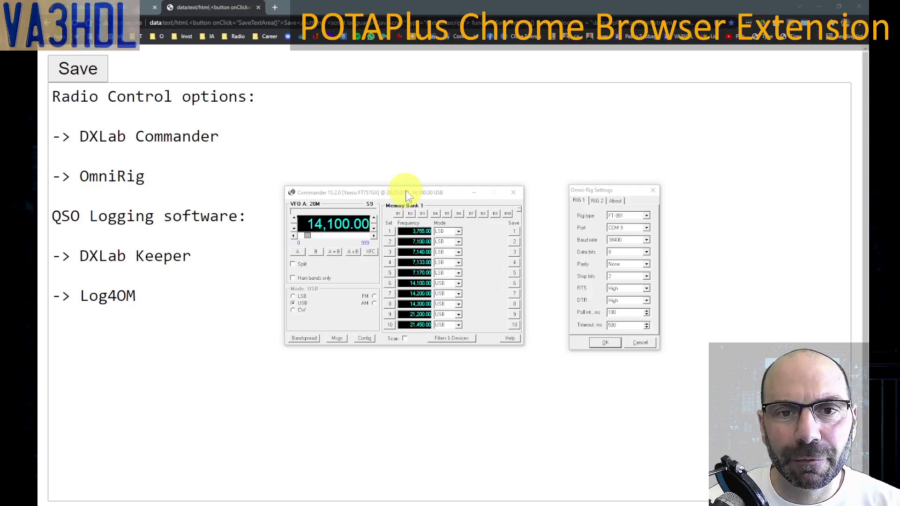
- Bring the DXLab Commander and Omni-Rig Settings windows forward in turn to examine both radio control options
left_click(406, 192)
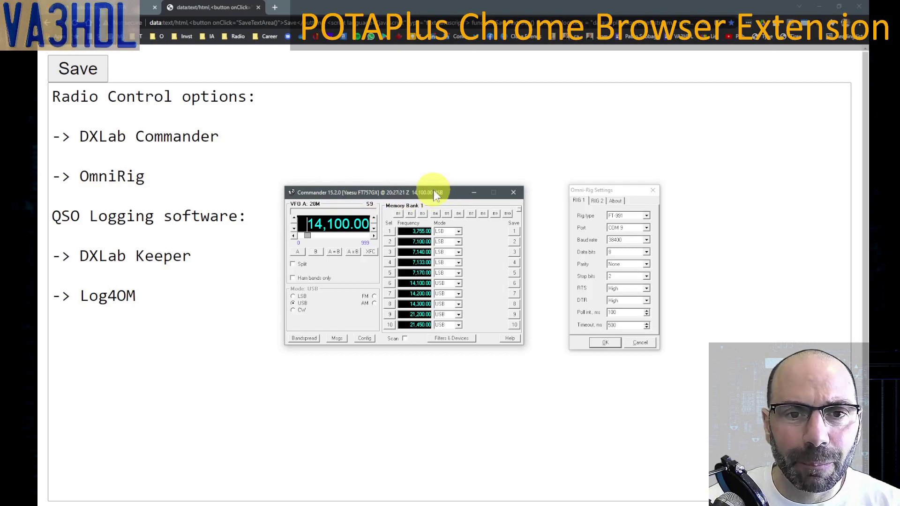
left_click(585, 191)
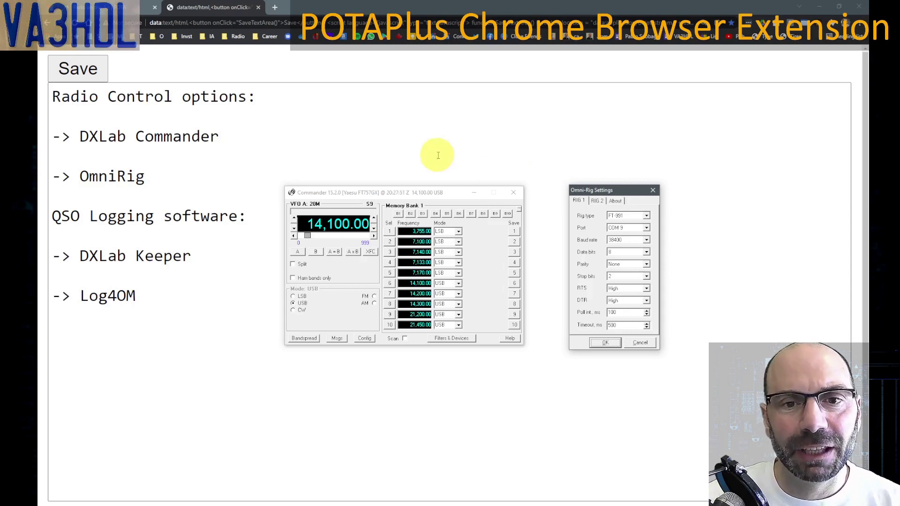
left_click(405, 193)
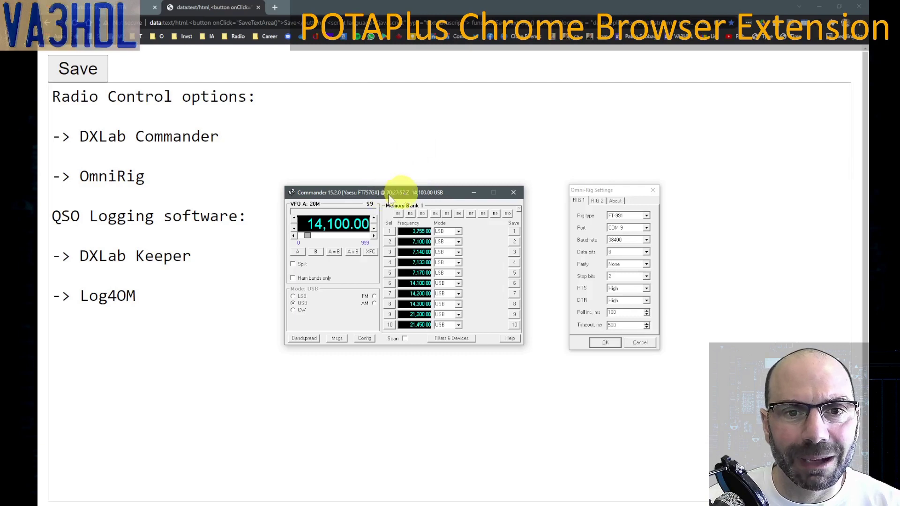
left_click(585, 190)
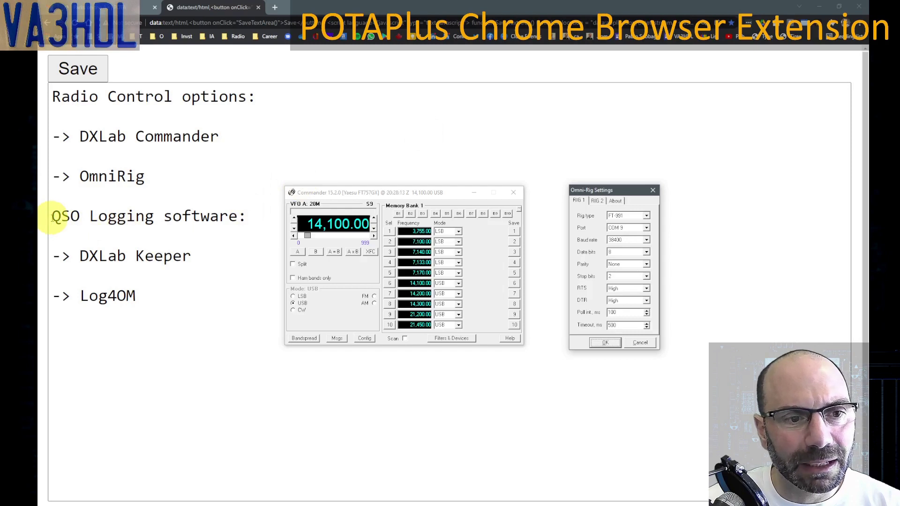
- Highlight the DXLab Keeper and Log4OM lines in turn and bring up the Log4OM logging window
left_click_drag(192, 256, 52, 256)
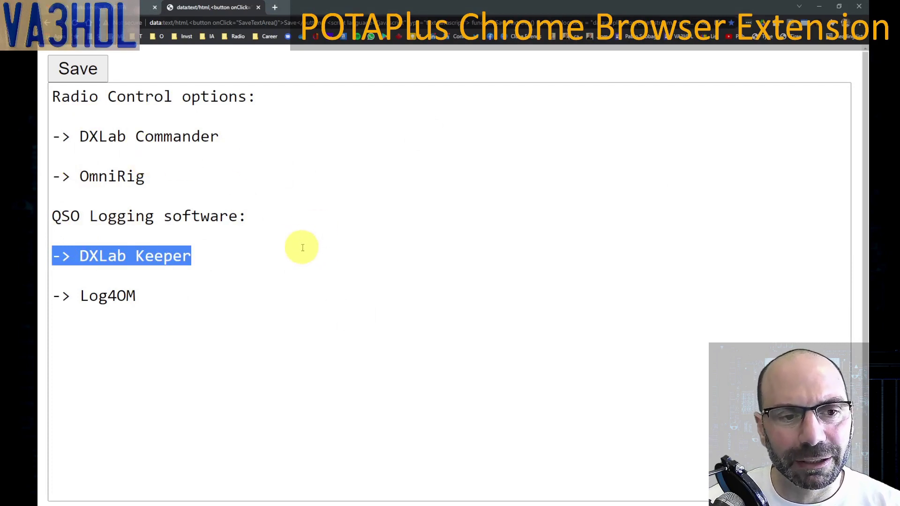
left_click(233, 261)
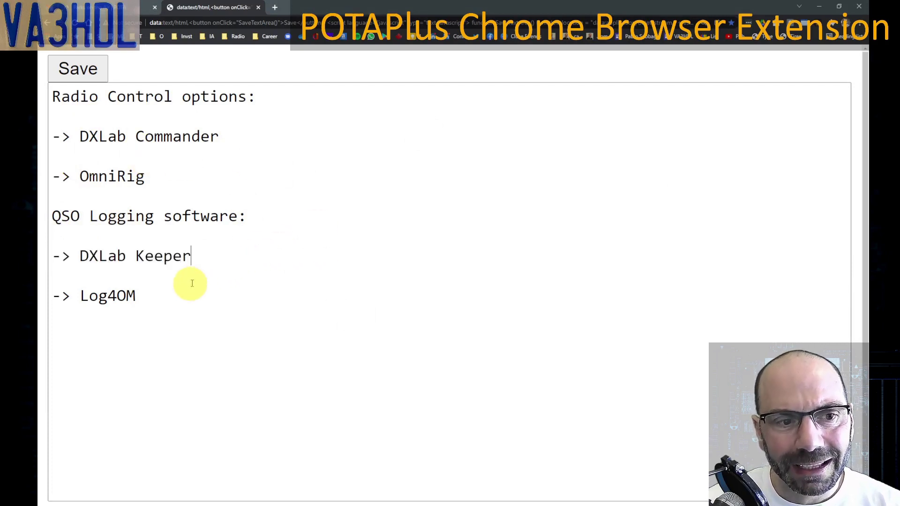
left_click(150, 298)
left_click_drag(150, 297, 56, 296)
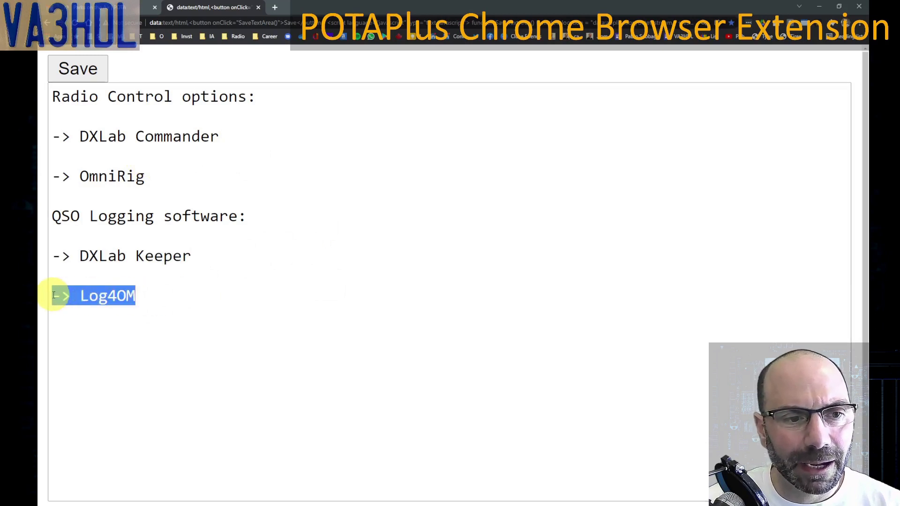
left_click(229, 300)
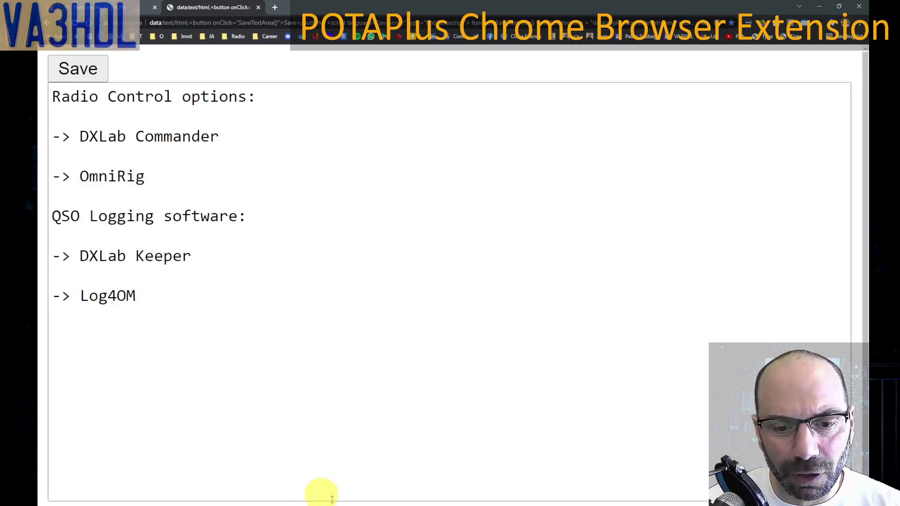
left_click(472, 503)
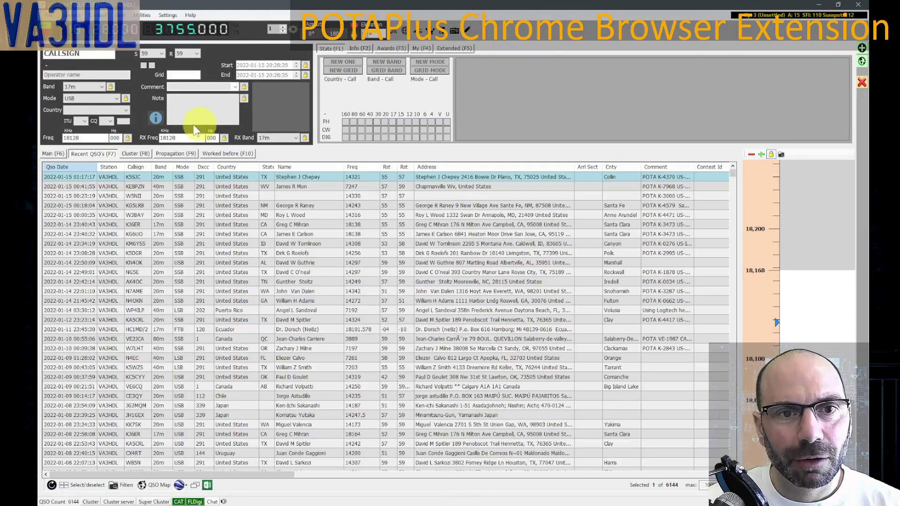
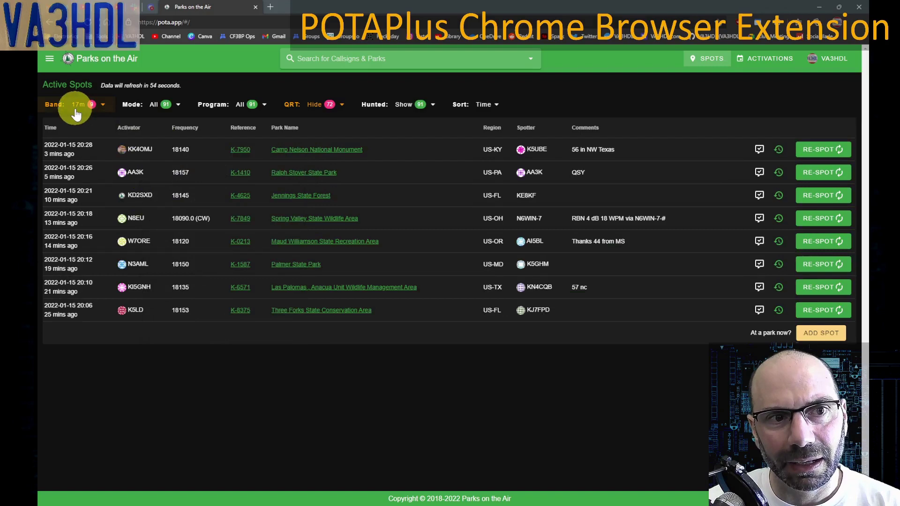
- Filter the Parks on the Air active spots to SSB mode
left_click(173, 107)
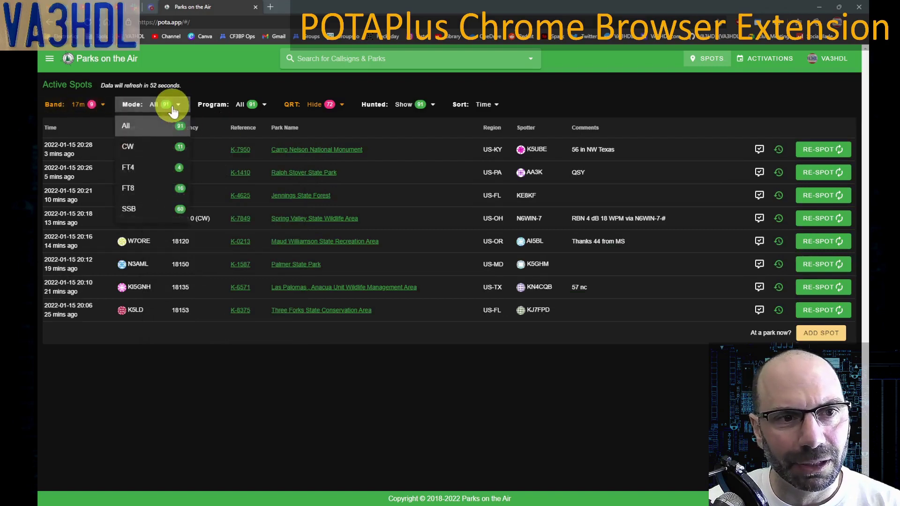
left_click(144, 217)
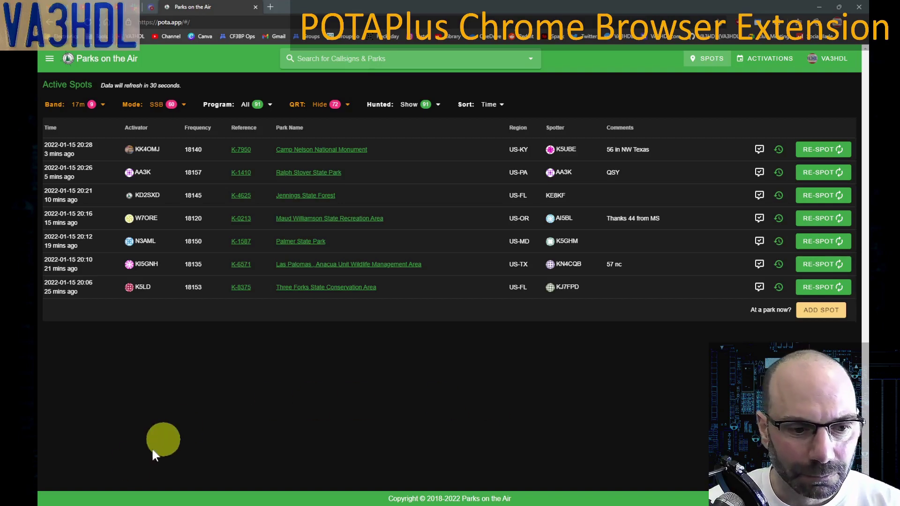
- Switch to the other browser window showing the operator profile and open its Spots page
left_click(138, 501)
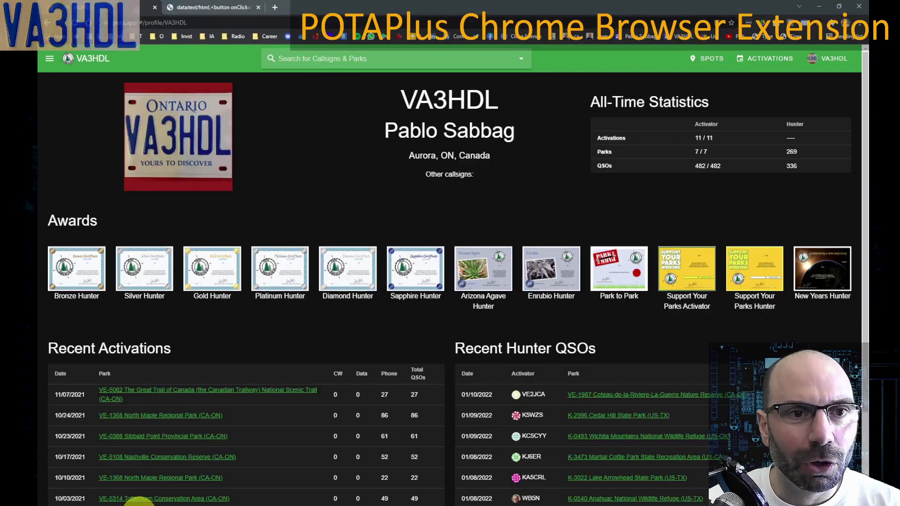
left_click(48, 59)
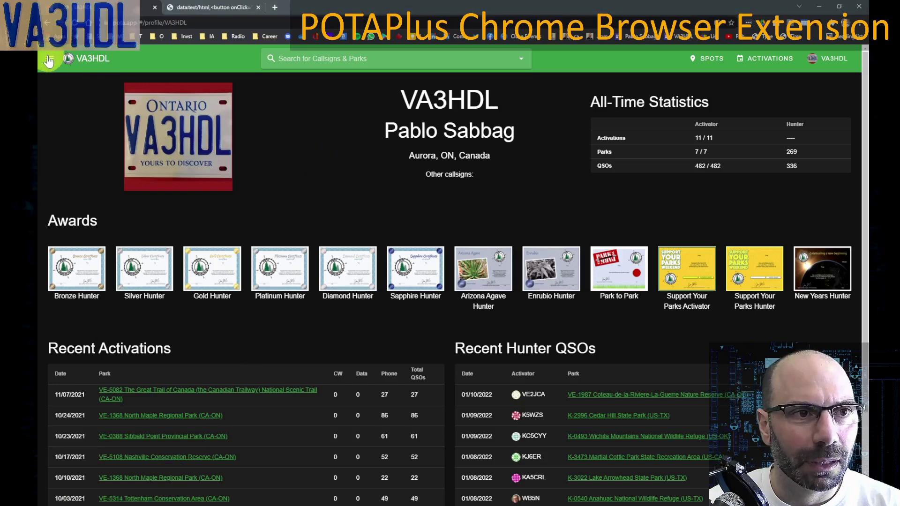
left_click(49, 59)
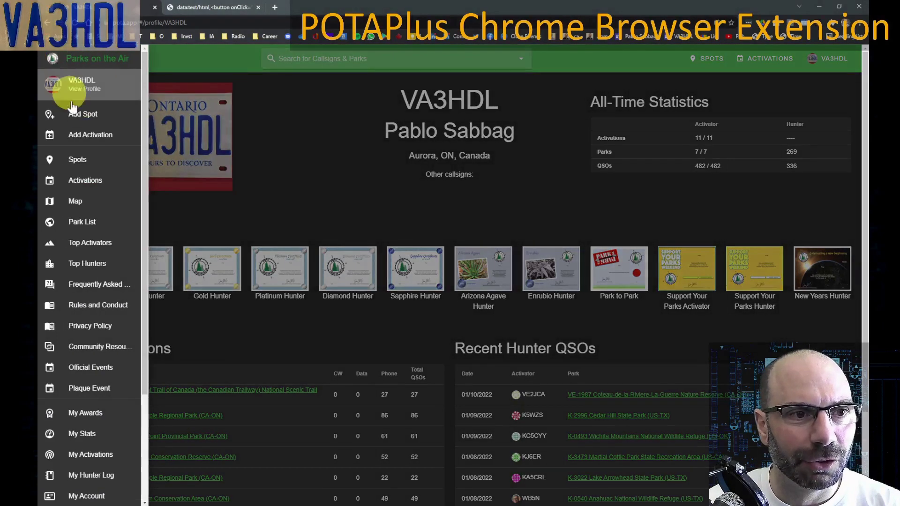
left_click(75, 160)
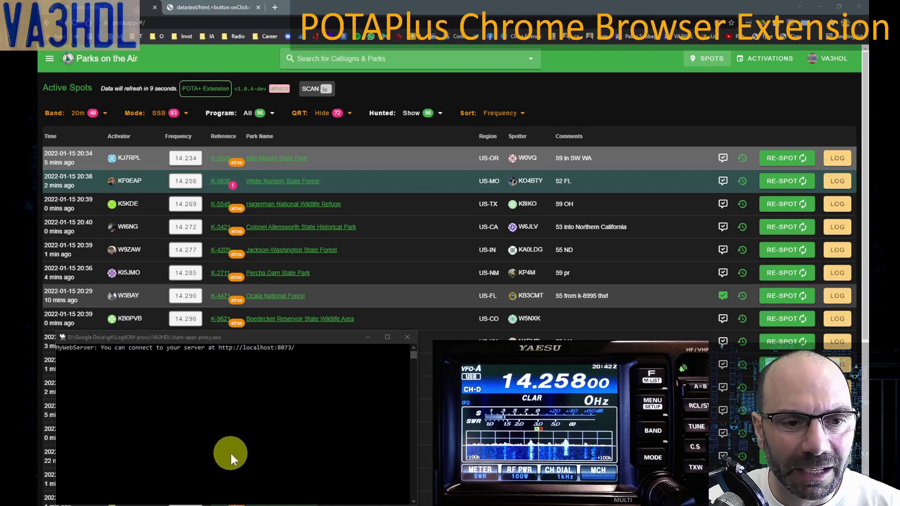
- Move the ham-apps-proxy.exe console slightly higher and bring it up in front of the Log4OM logger
left_click(249, 340)
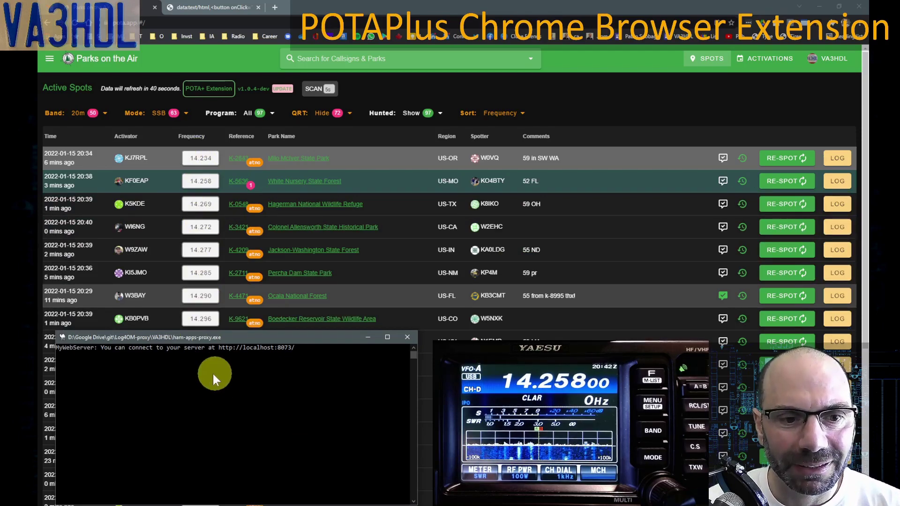
mouse_move(253, 339)
left_mouse_down()
mouse_move(267, 301)
mouse_move(235, 305)
mouse_move(246, 324)
left_mouse_up()
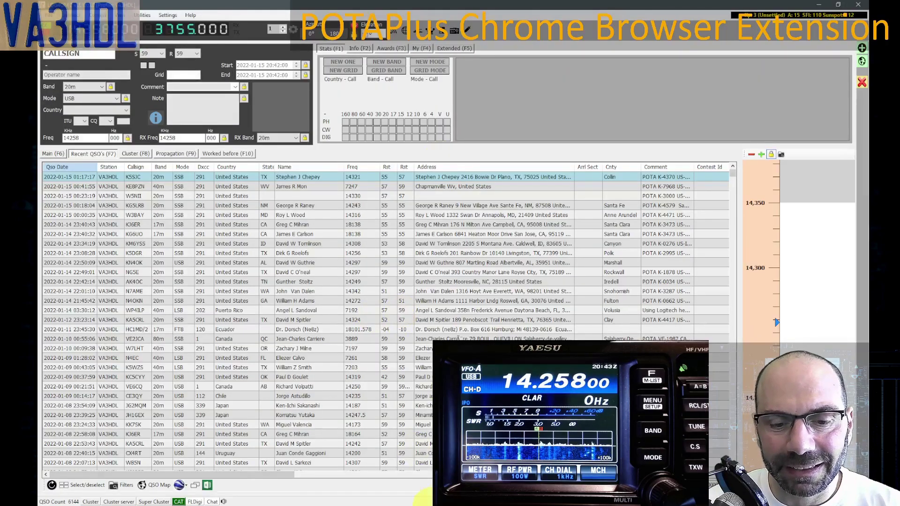
left_click(370, 505)
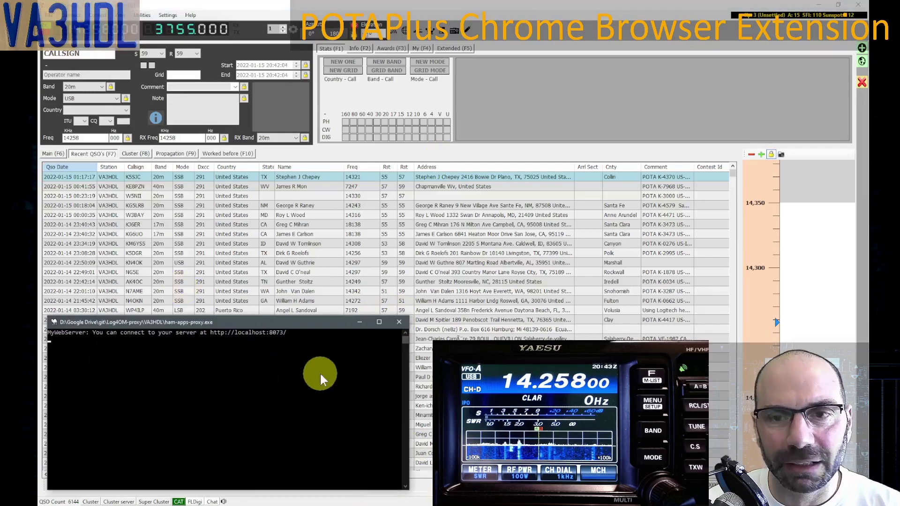
- Minimize the Log4OM logger and the proxy console, and bring the Spots page in front of Omni-Rig Settings
left_click(453, 2)
left_click(819, 5)
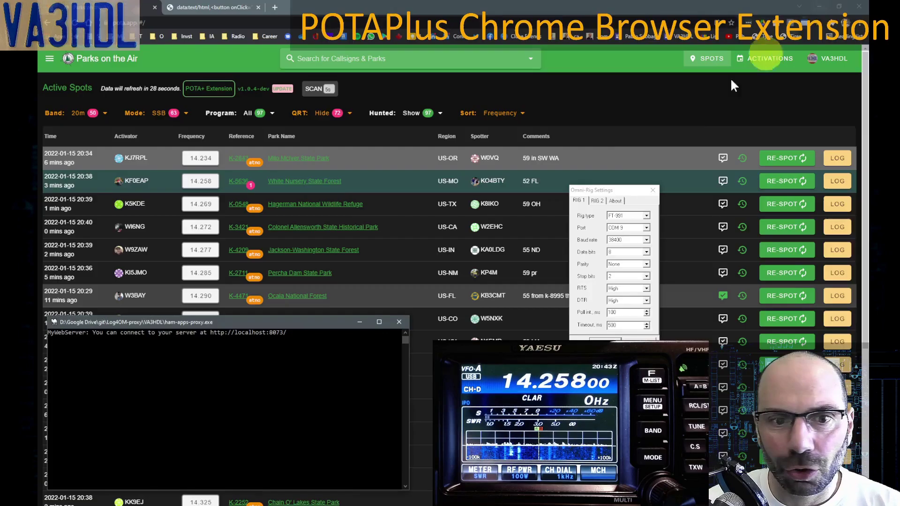
left_click(359, 323)
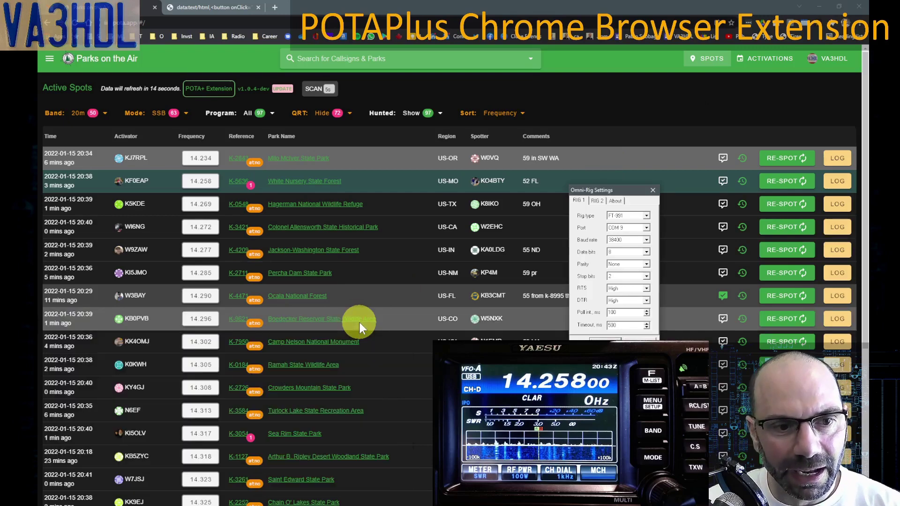
left_click(586, 12)
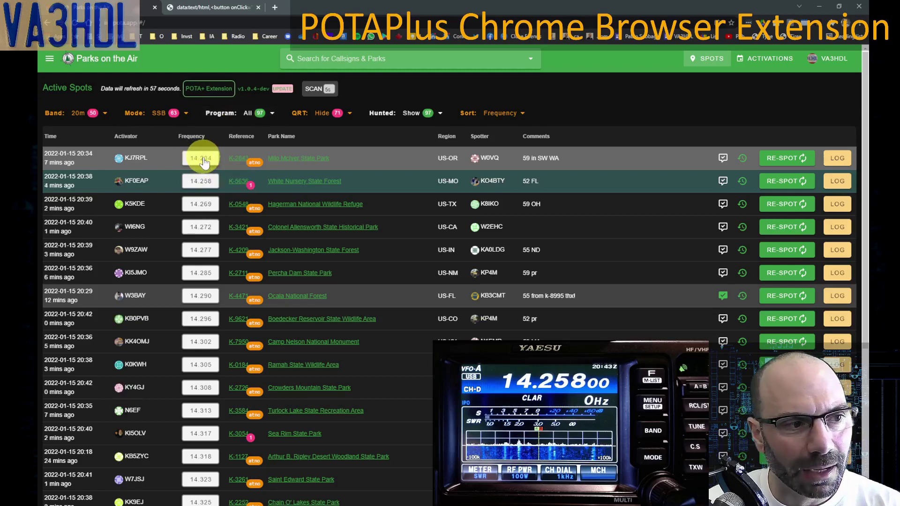
- Tune the radio to the 14.234 spot at Milo McIver State Park and start the 5-second spot scan
left_click(204, 161)
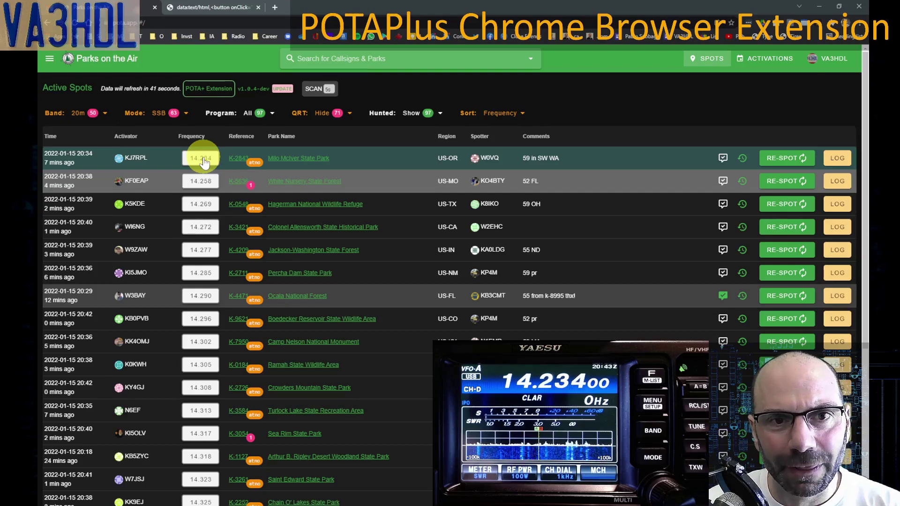
left_click(314, 90)
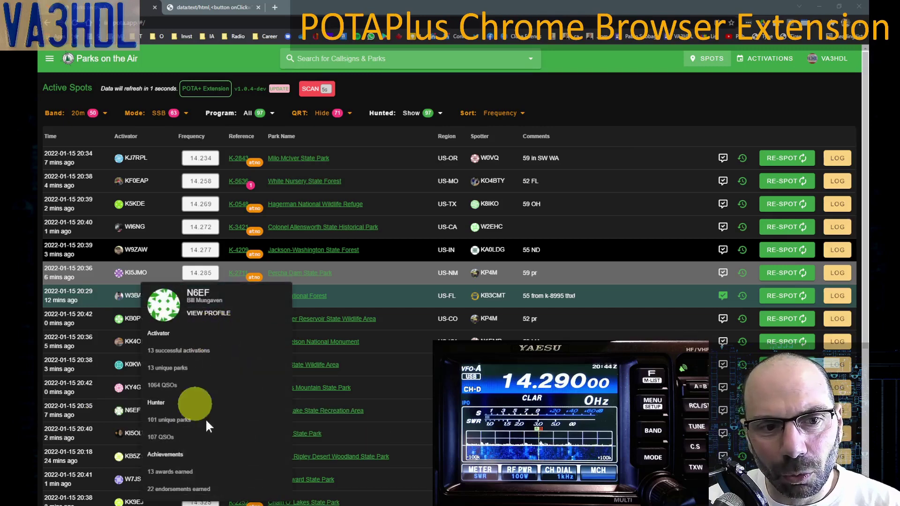
- Tune the radio to the 14.258 spot at White Nursery State Forest and log it, re-spotting with the comment "57 in ON"
left_click(190, 227)
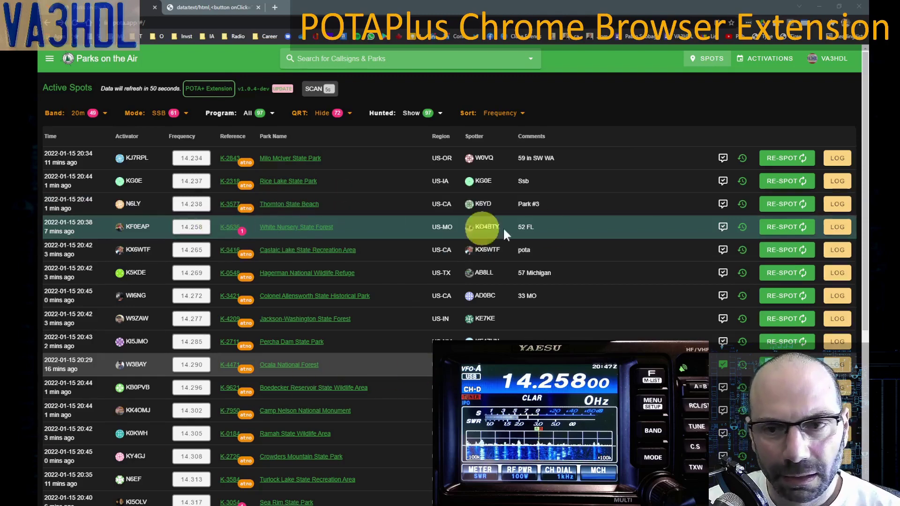
left_click(837, 229)
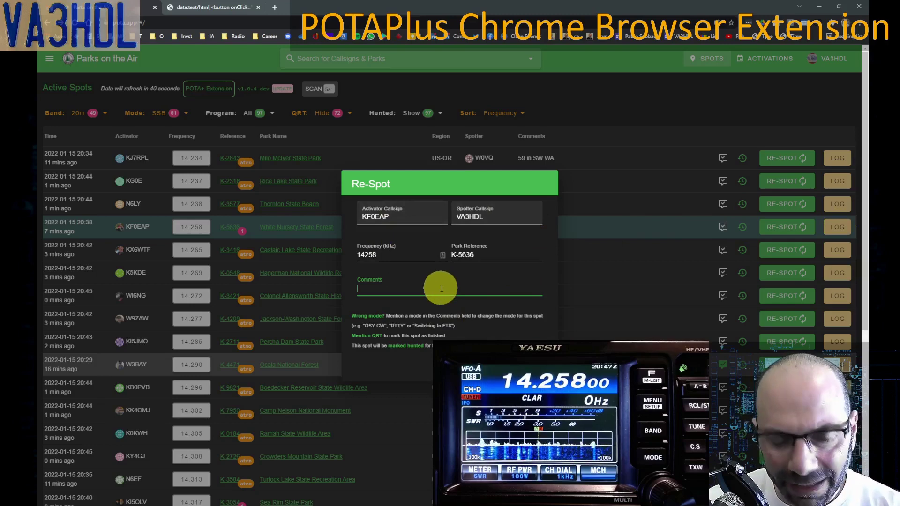
type("57")
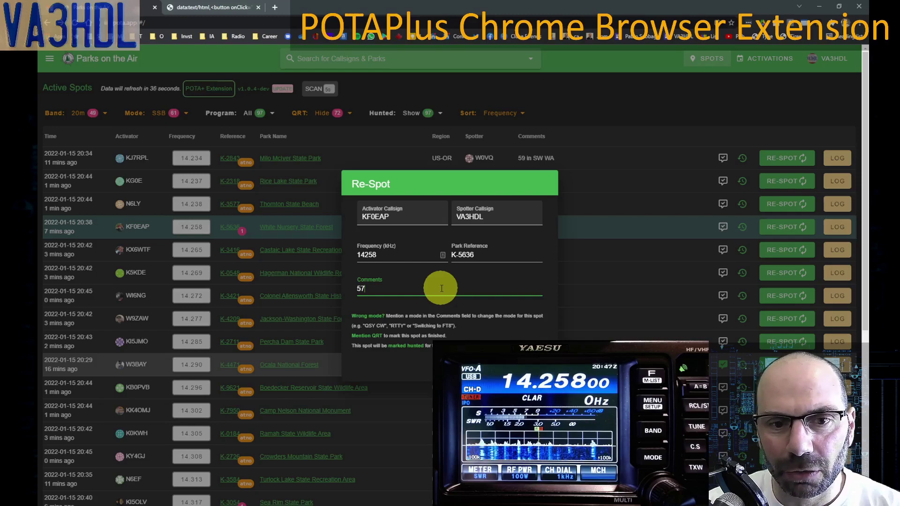
type(" in ON")
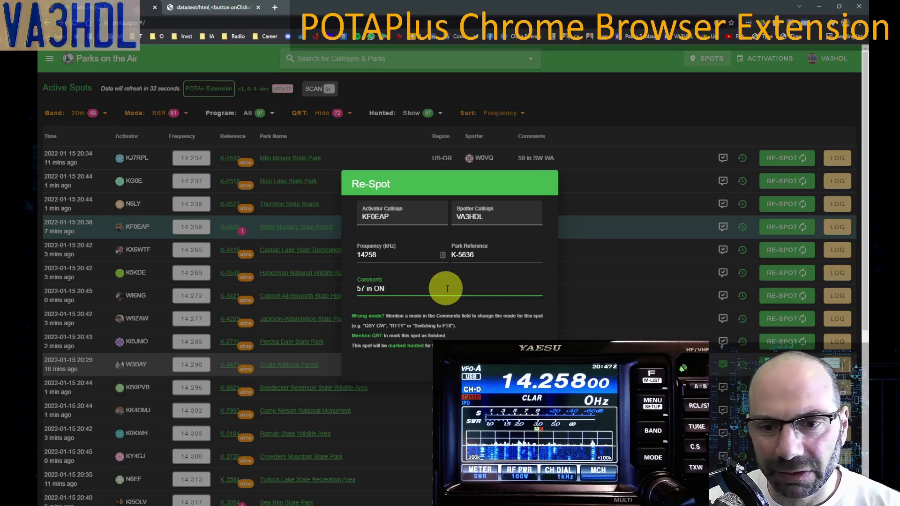
key("Return")
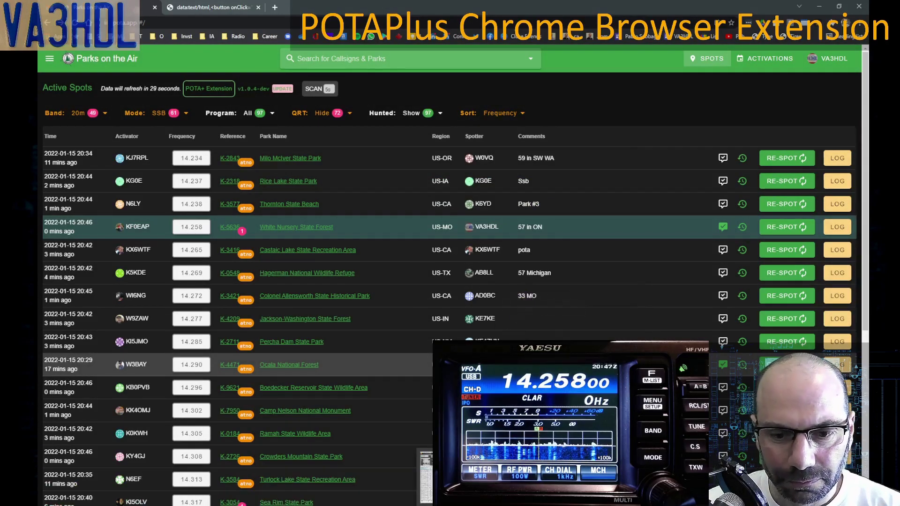
- Switch to the Log4OM logger, open the newest QSO for editing and set its sent signal report to 57
key("alt+Tab")
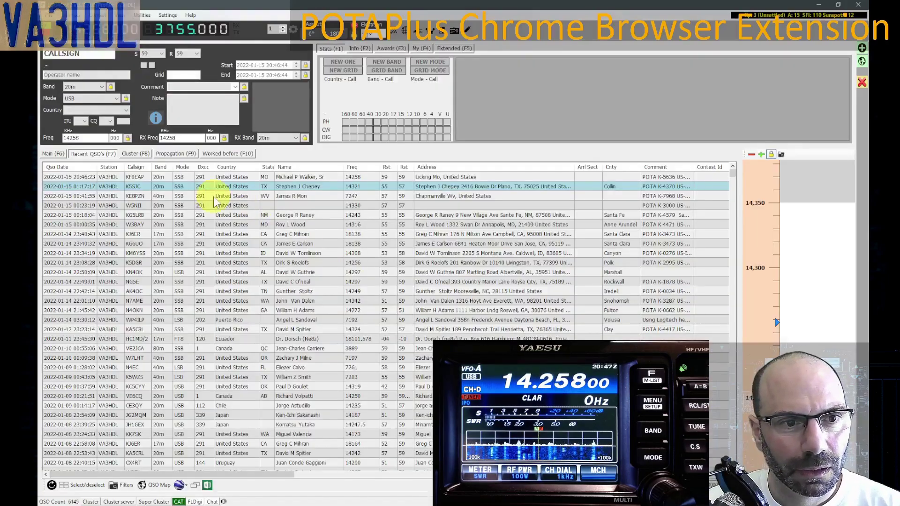
left_click(245, 180)
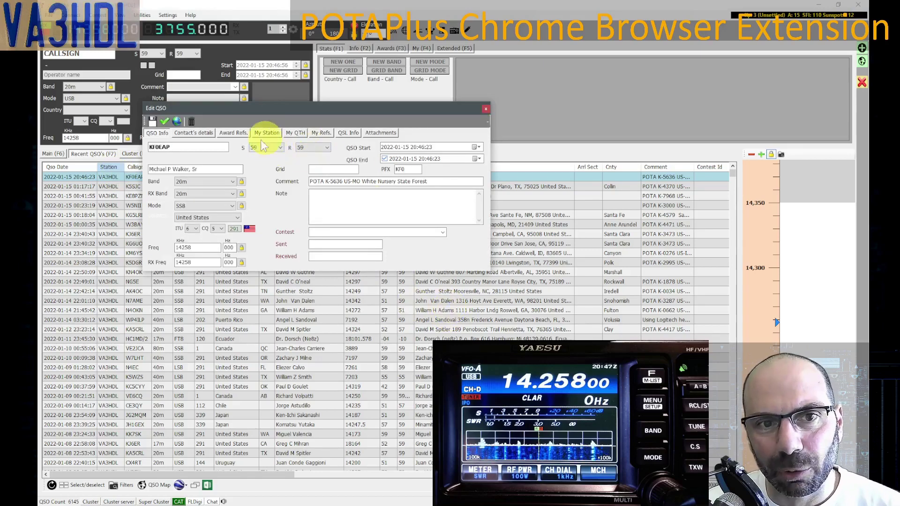
left_click(280, 149)
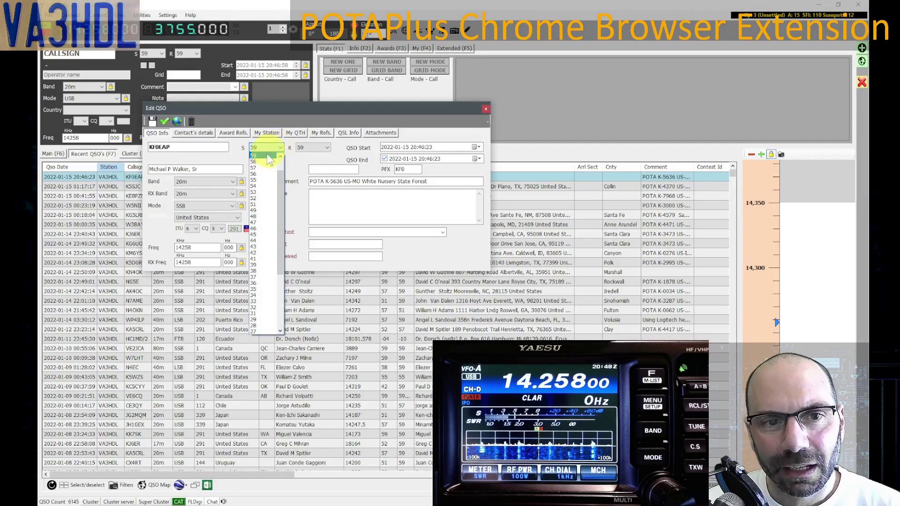
left_click(261, 168)
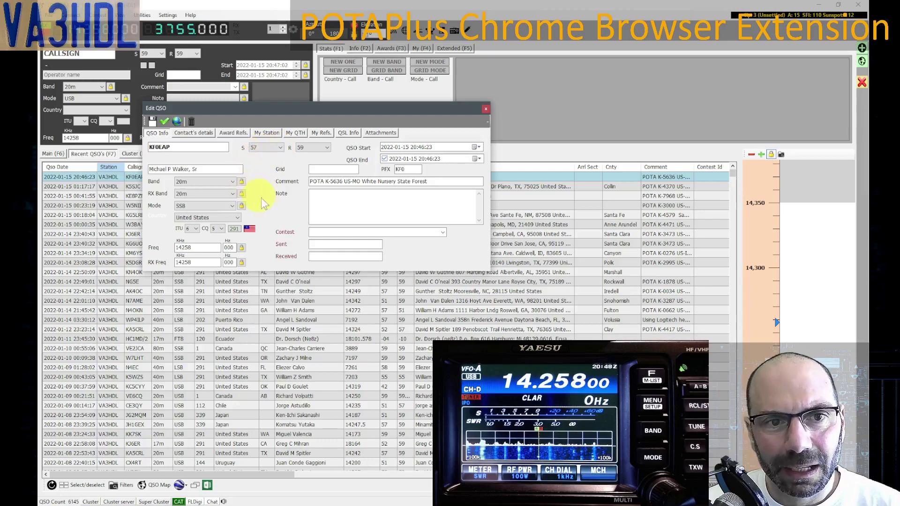
- Inspect the QSO's POTA@K-5636 award reference, save the edited QSO and return to the Spots page in the browser
left_click(233, 134)
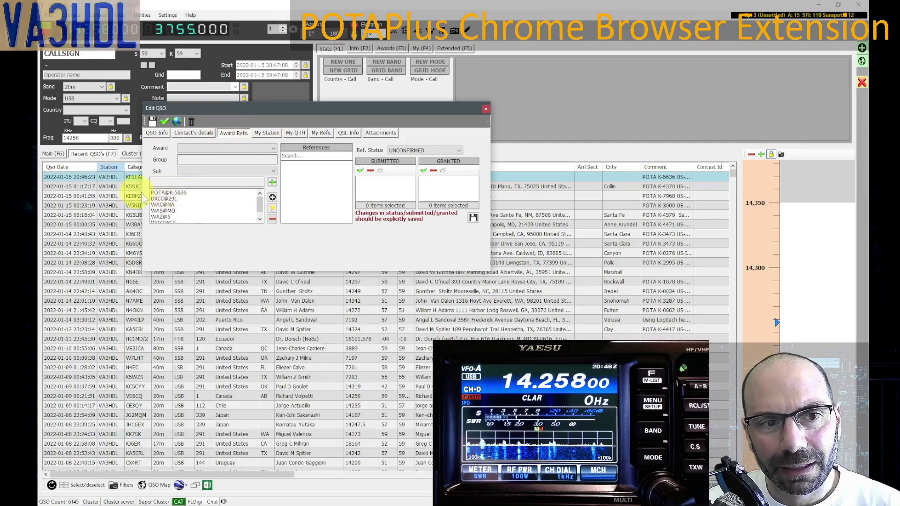
left_click(171, 193)
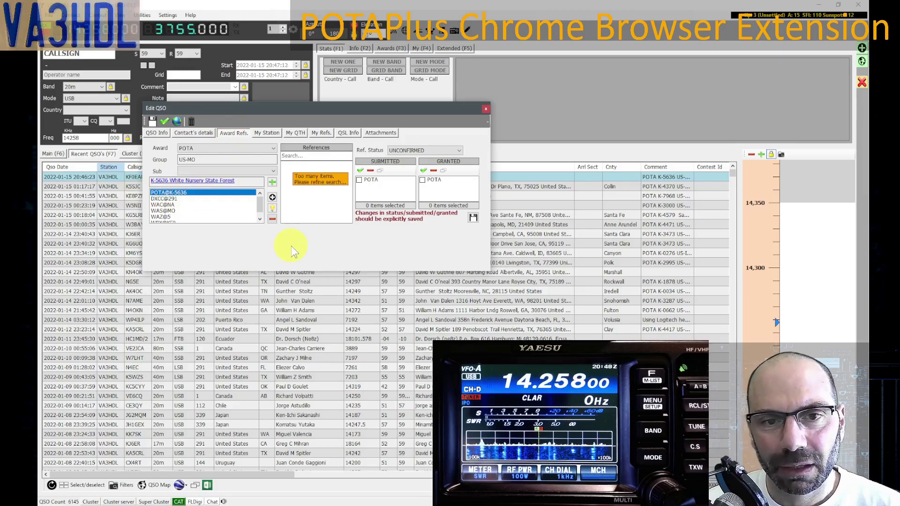
left_click(164, 123)
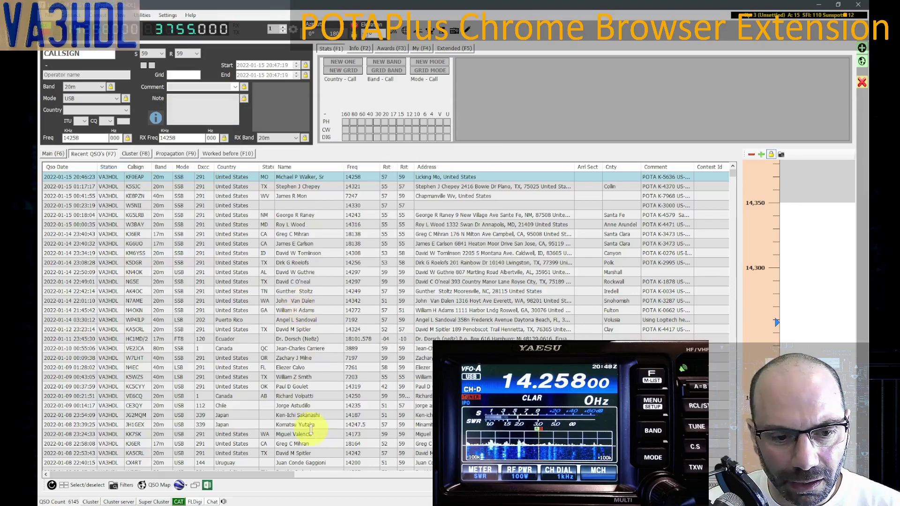
key("alt+Tab")
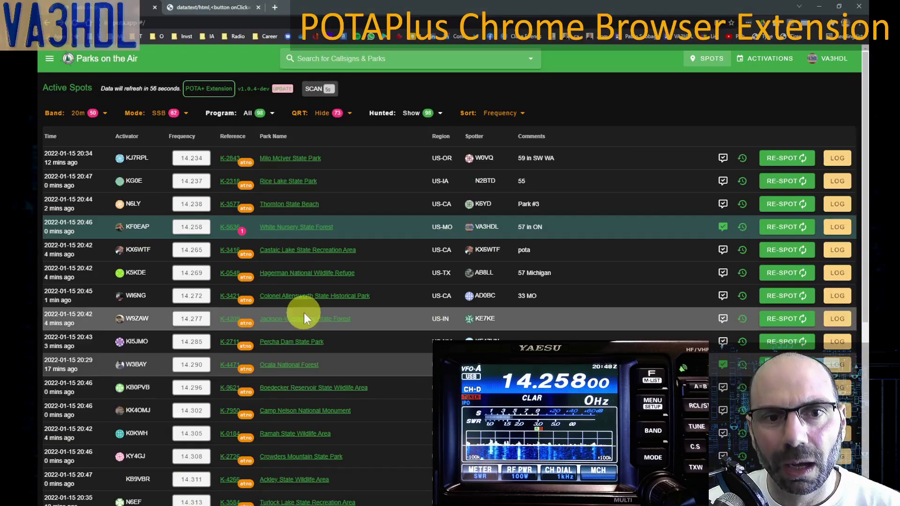